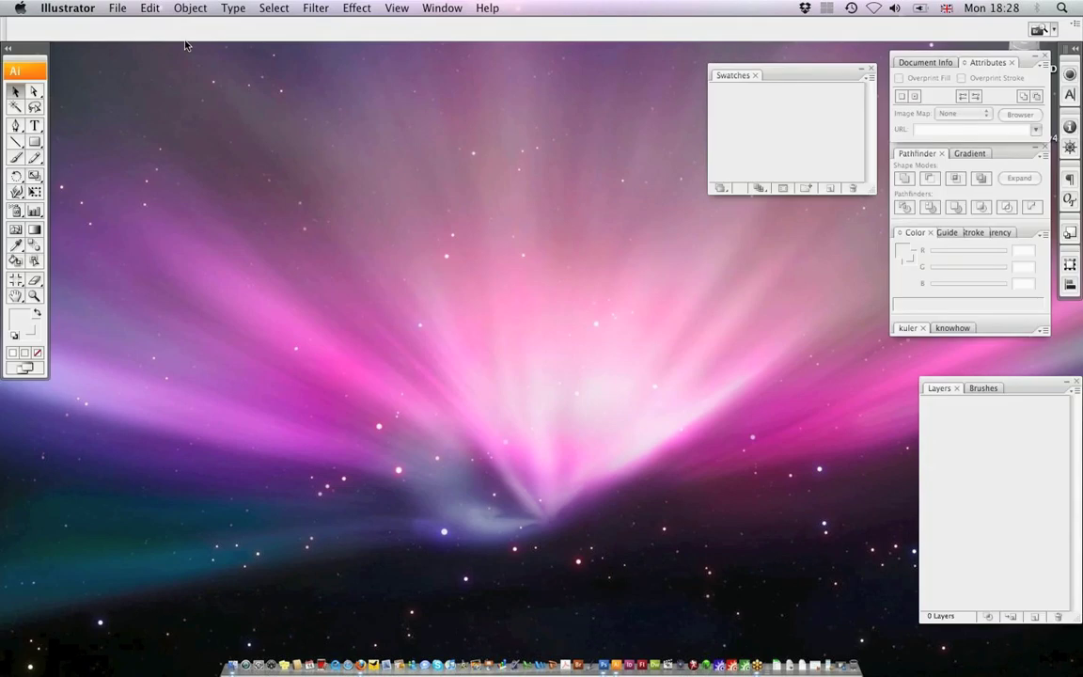
{"action": "left_click", "coordinate": [117, 9]}
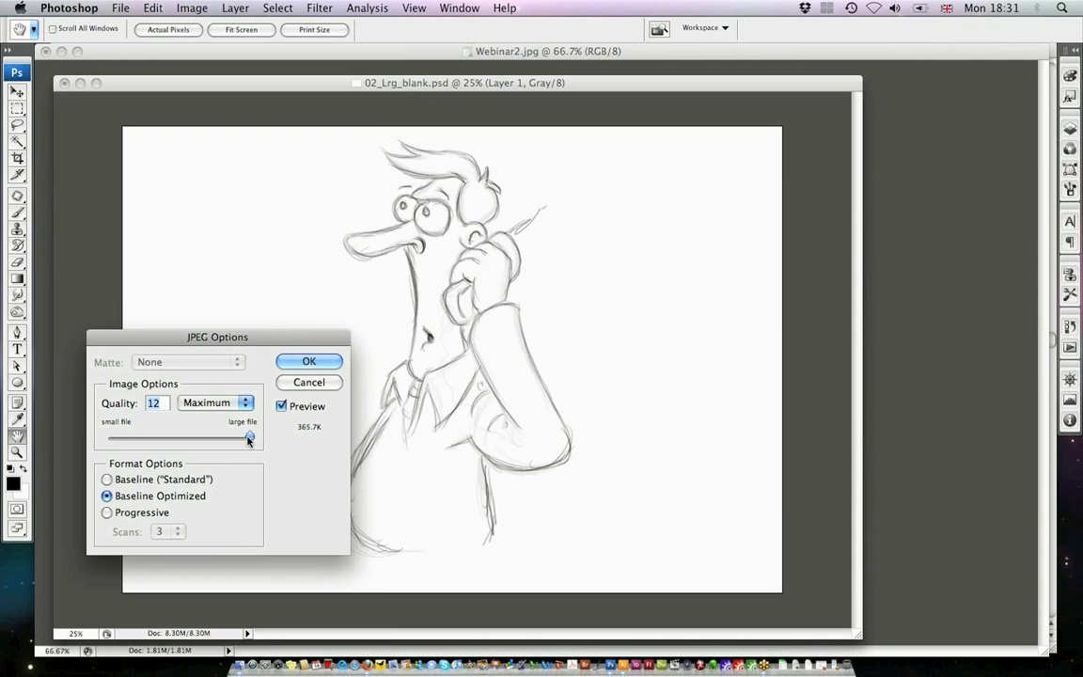
Save the pencil sketch as a Baseline Optimized JPEG with Maximum quality 12.
{"action": "left_click_drag", "start_coordinate": [249, 436], "coordinate": [214, 437]}
{"action": "type", "text": "12"}
{"action": "left_click", "coordinate": [299, 365]}
{"action": "key", "text": "v"}
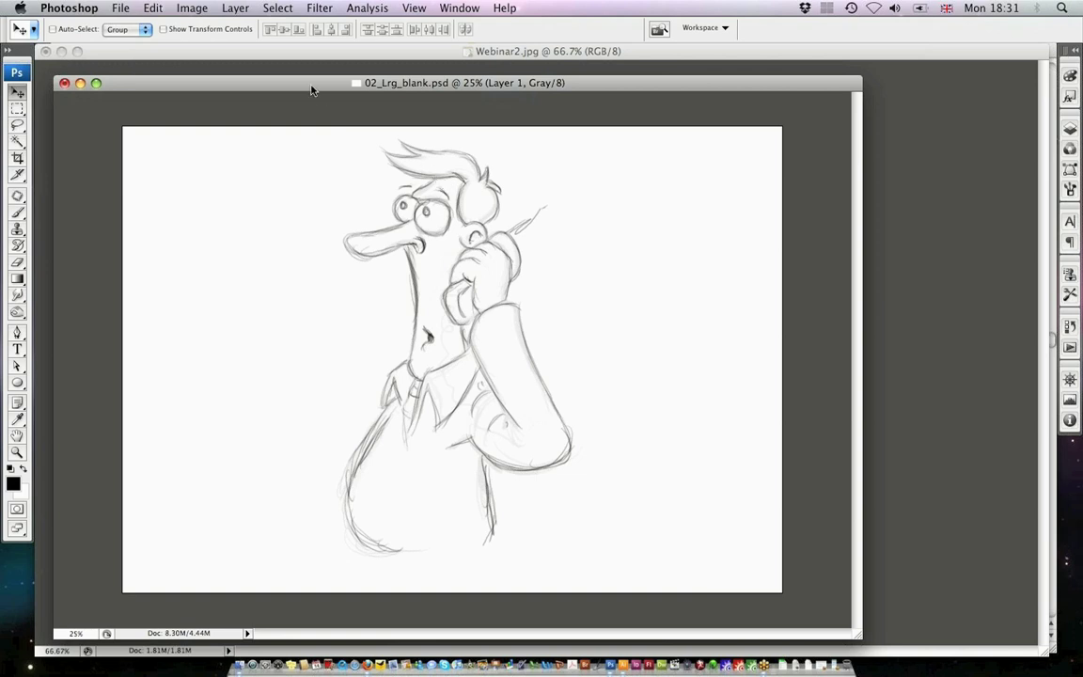
{"action": "left_click_drag", "start_coordinate": [312, 90], "coordinate": [312, 89]}
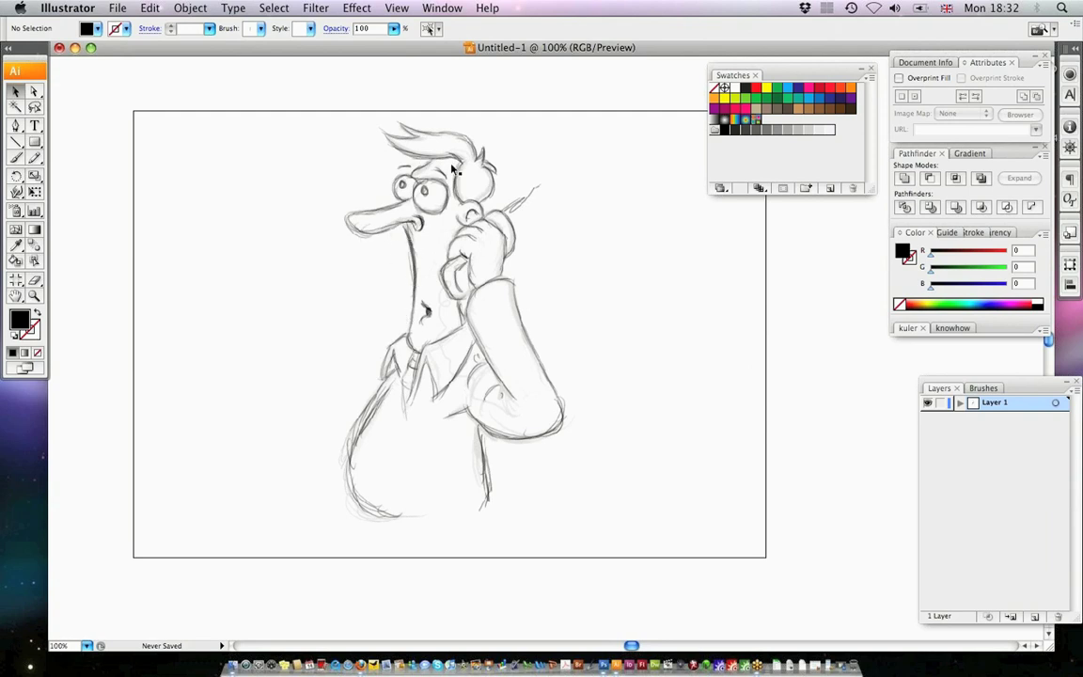
Select the placed sketch image on the artboard in Illustrator and clear the selection.
{"action": "left_click", "coordinate": [467, 256]}
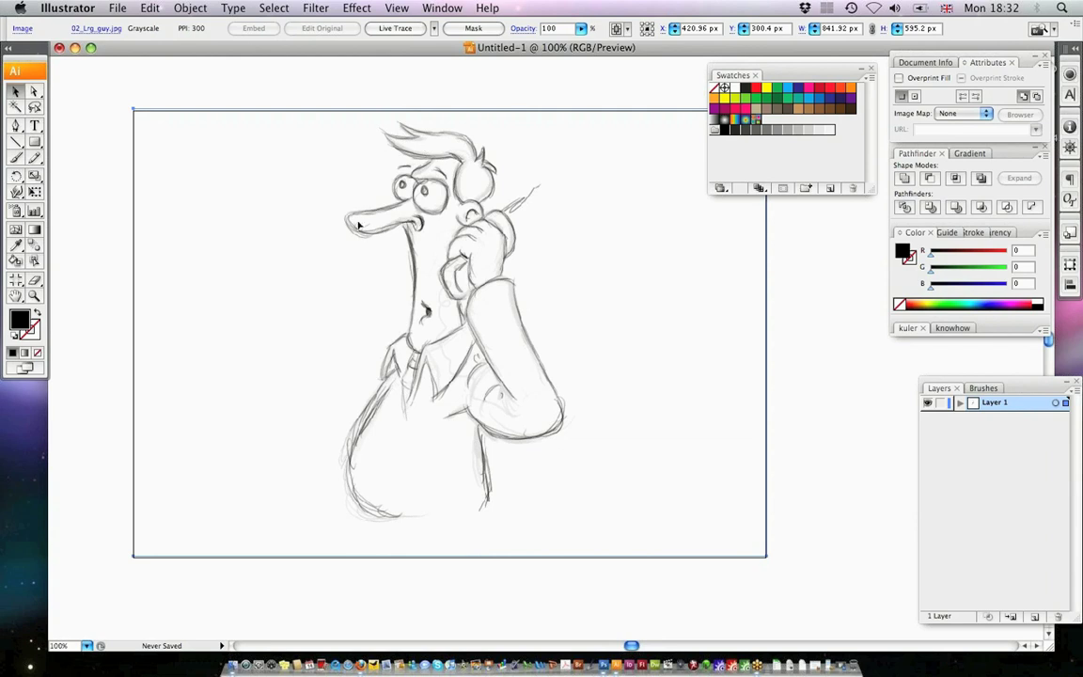
{"action": "left_click", "coordinate": [423, 100]}
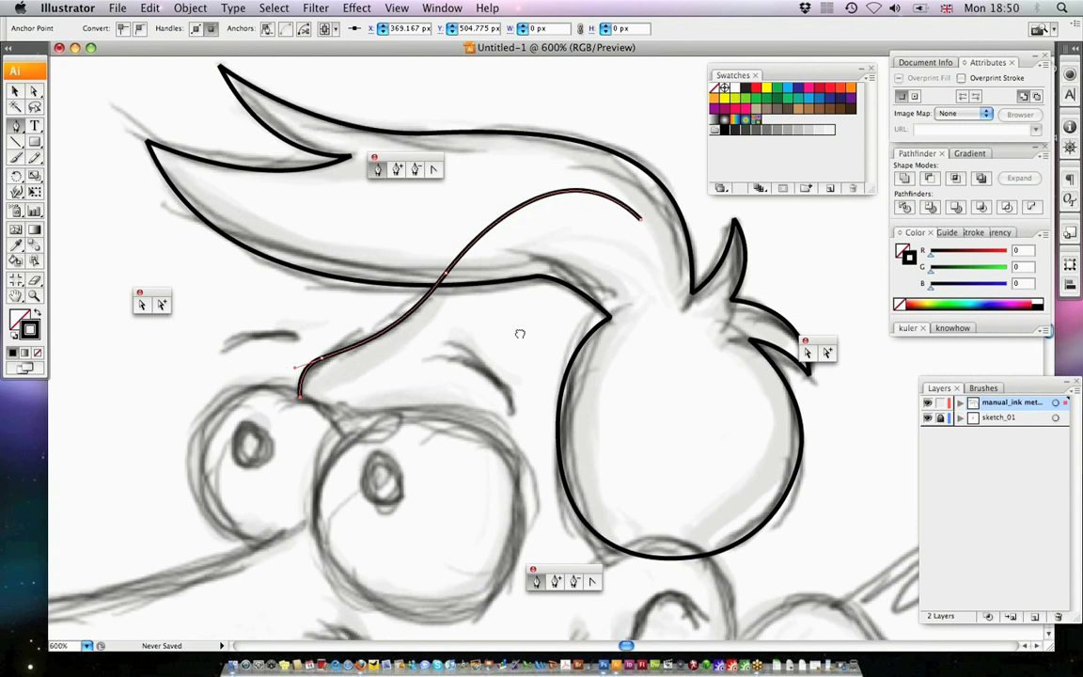
Move the lower end anchor of the forehead line from above the far eye down to the bridge of the nose.
{"action": "left_click_drag", "start_coordinate": [520, 334], "coordinate": [601, 219]}
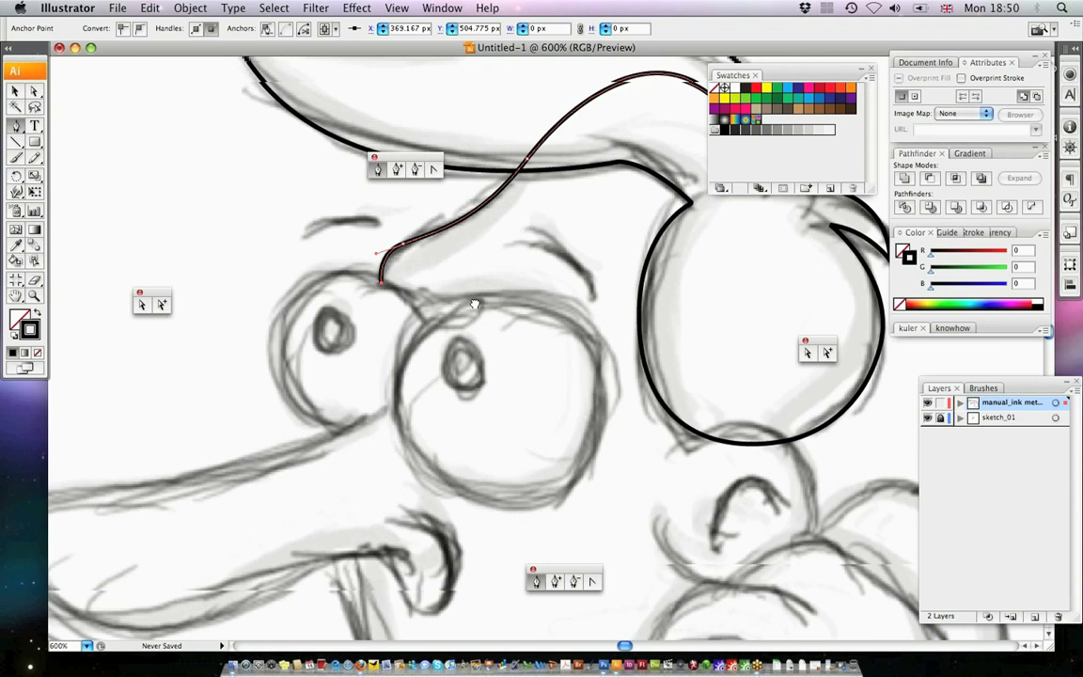
{"action": "left_click_drag", "start_coordinate": [475, 303], "coordinate": [430, 385]}
{"action": "left_click", "coordinate": [143, 309]}
{"action": "left_click_drag", "start_coordinate": [336, 363], "coordinate": [319, 500]}
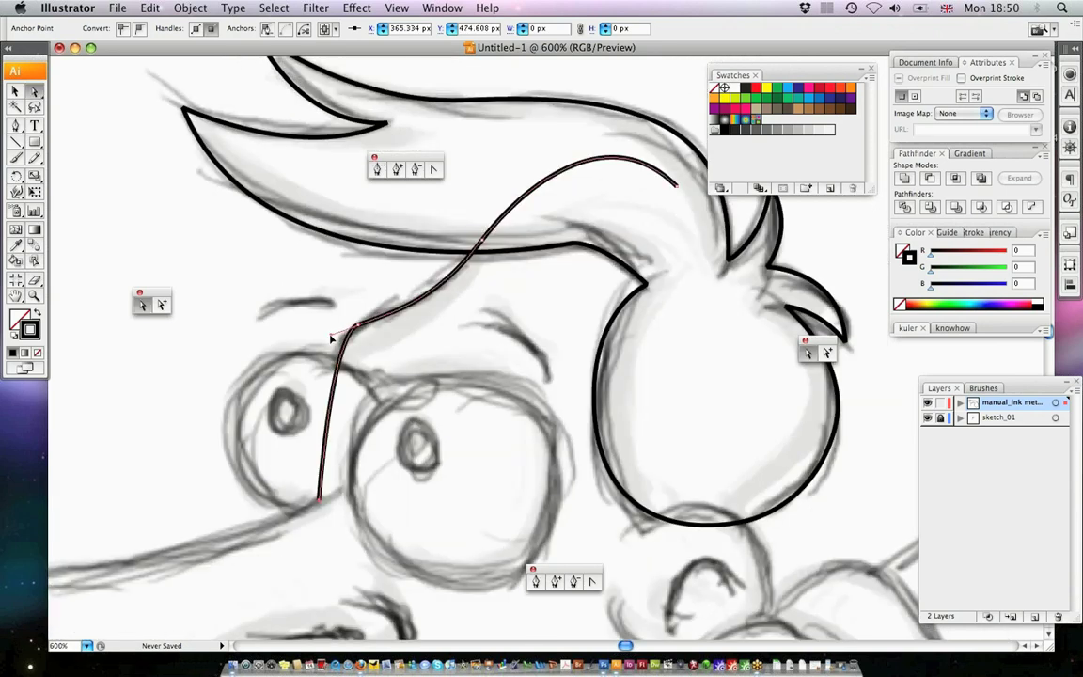
Adjust the anchor and curve handles of the forehead line near the brow so it bends smoothly towards the nose.
{"action": "left_click_drag", "start_coordinate": [331, 335], "coordinate": [298, 358]}
{"action": "left_click_drag", "start_coordinate": [358, 325], "coordinate": [362, 324]}
{"action": "left_click", "coordinate": [361, 326]}
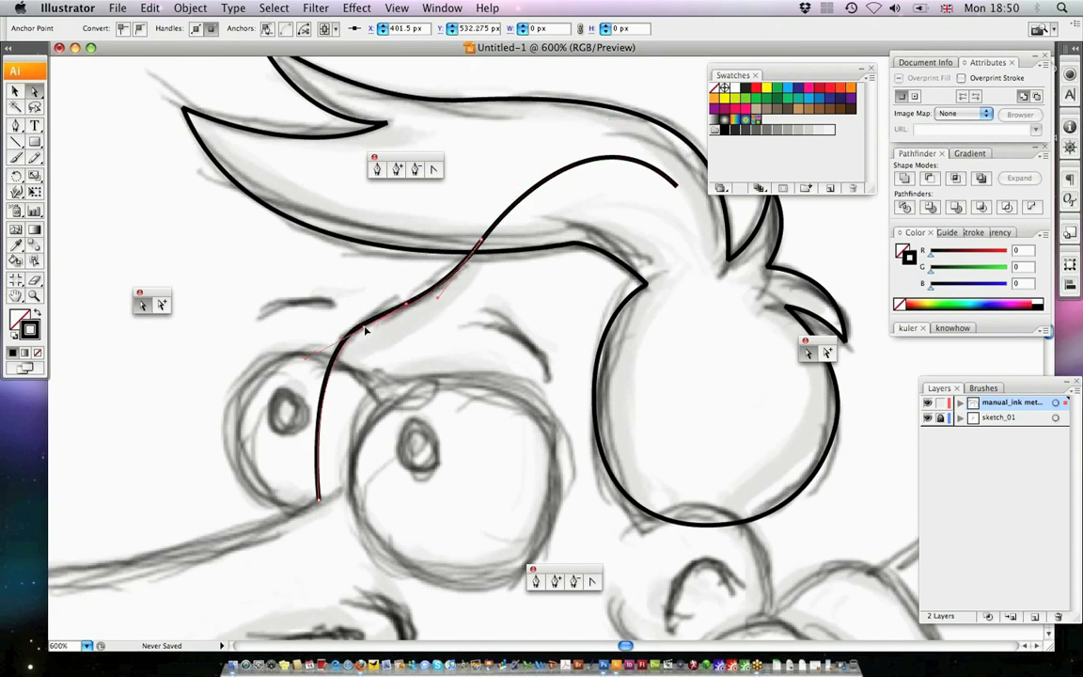
{"action": "left_click_drag", "start_coordinate": [407, 300], "coordinate": [418, 294]}
{"action": "left_click", "coordinate": [473, 375]}
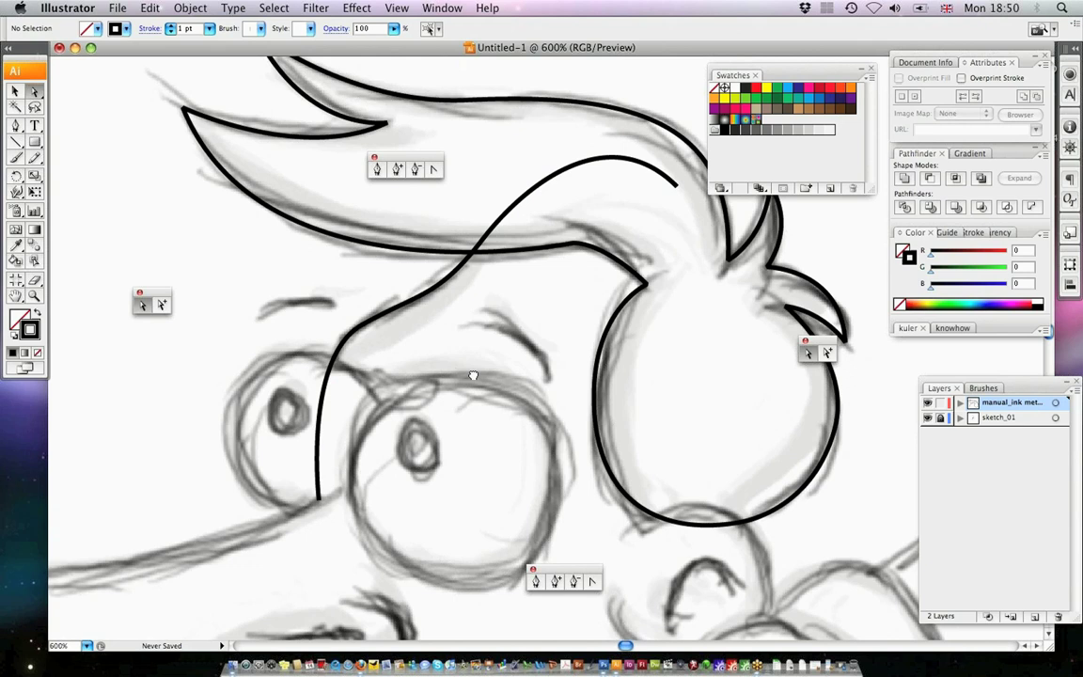
{"action": "left_click_drag", "start_coordinate": [473, 376], "coordinate": [469, 389]}
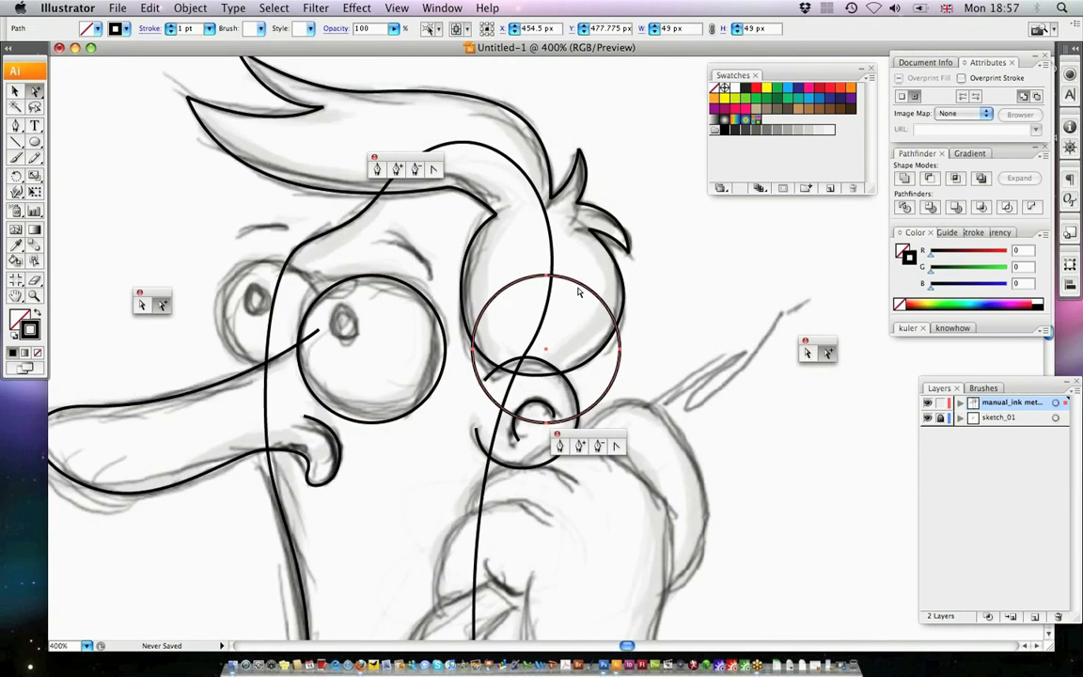
Place the loose circle over the character's far eye and scale it down to about 41 px to fit the sketch.
{"action": "left_click_drag", "start_coordinate": [579, 294], "coordinate": [317, 274]}
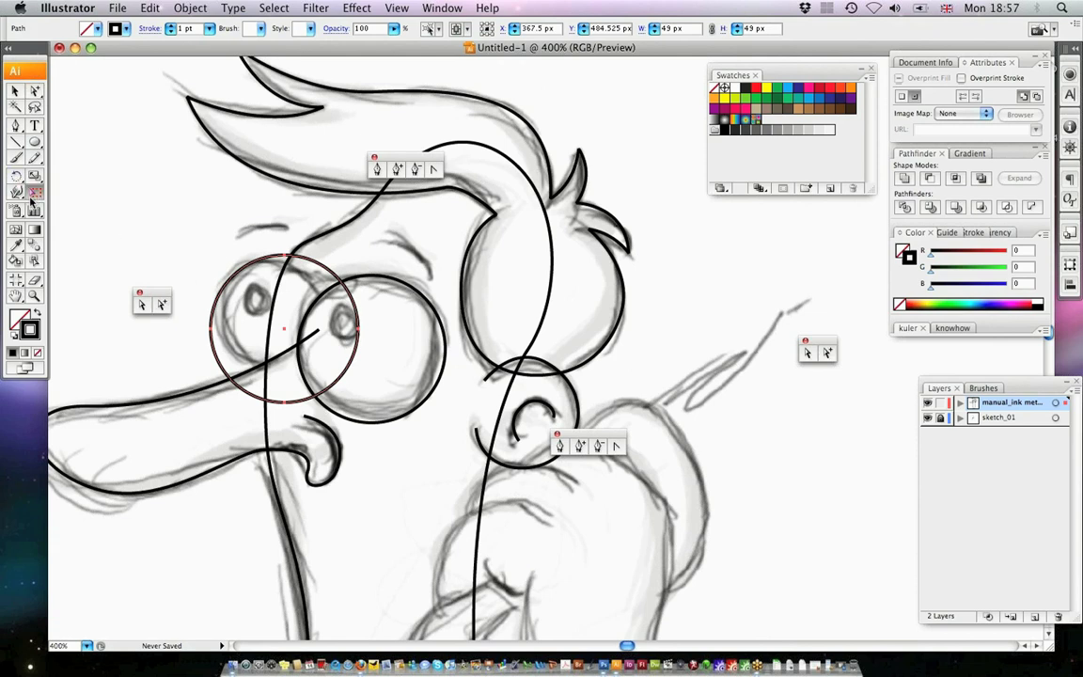
{"action": "left_click", "coordinate": [33, 190]}
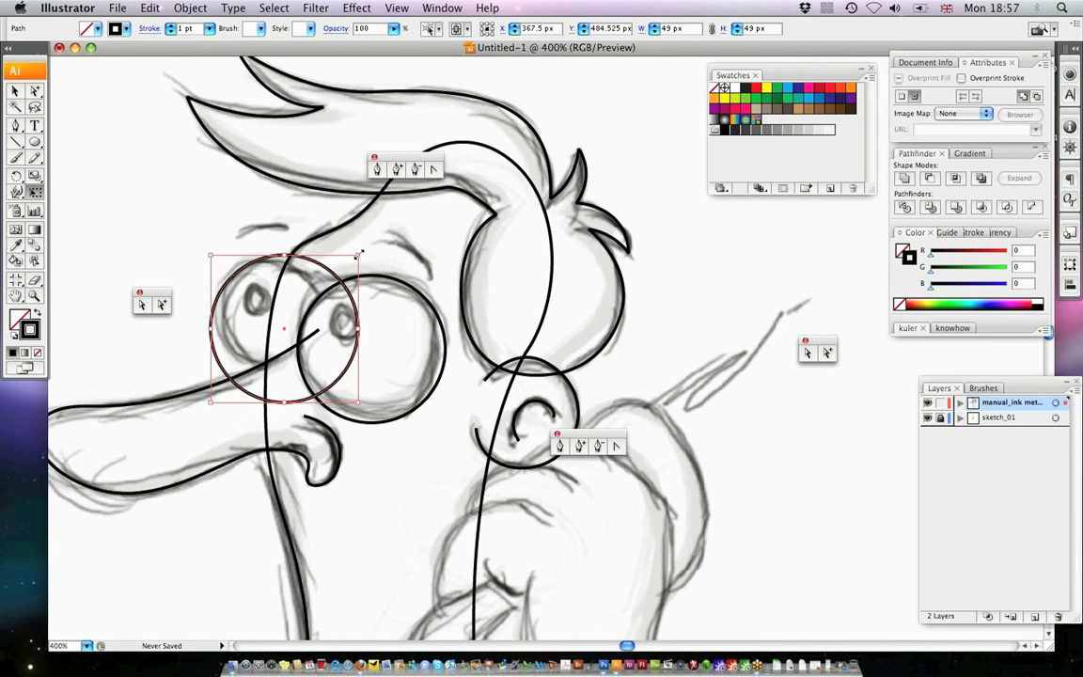
{"action": "mouse_move", "coordinate": [358, 255]}
{"action": "left_mouse_down"}
{"action": "mouse_move", "coordinate": [351, 246]}
{"action": "mouse_move", "coordinate": [350, 265]}
{"action": "mouse_move", "coordinate": [313, 271]}
{"action": "mouse_move", "coordinate": [342, 261]}
{"action": "left_mouse_up"}
{"action": "key", "text": "a"}
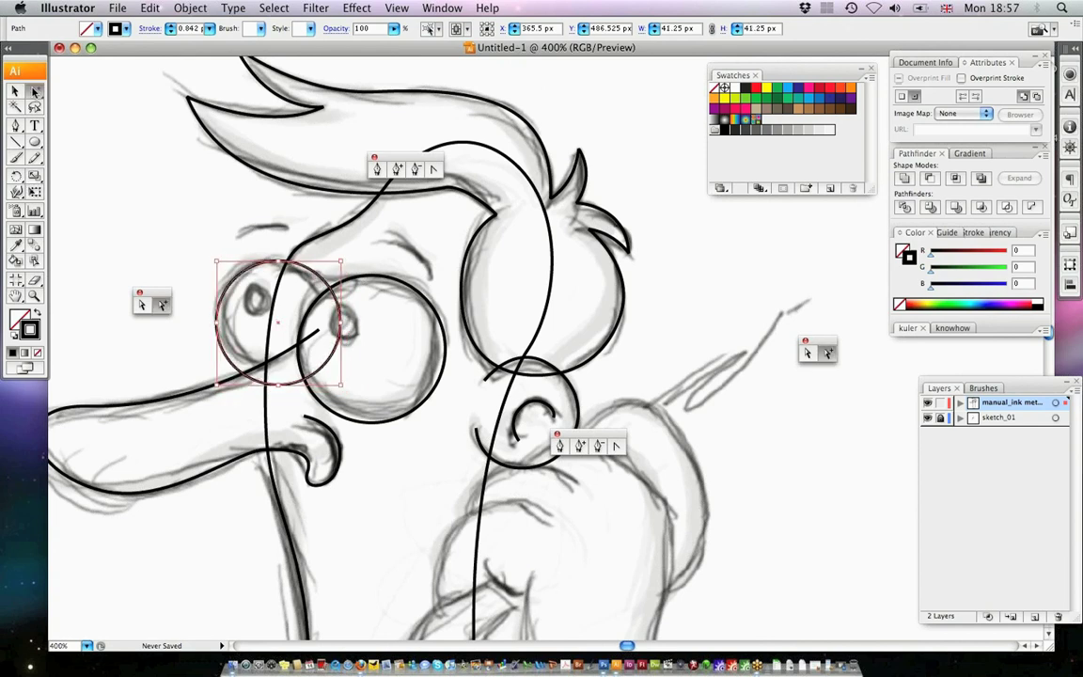
{"action": "left_click", "coordinate": [34, 172]}
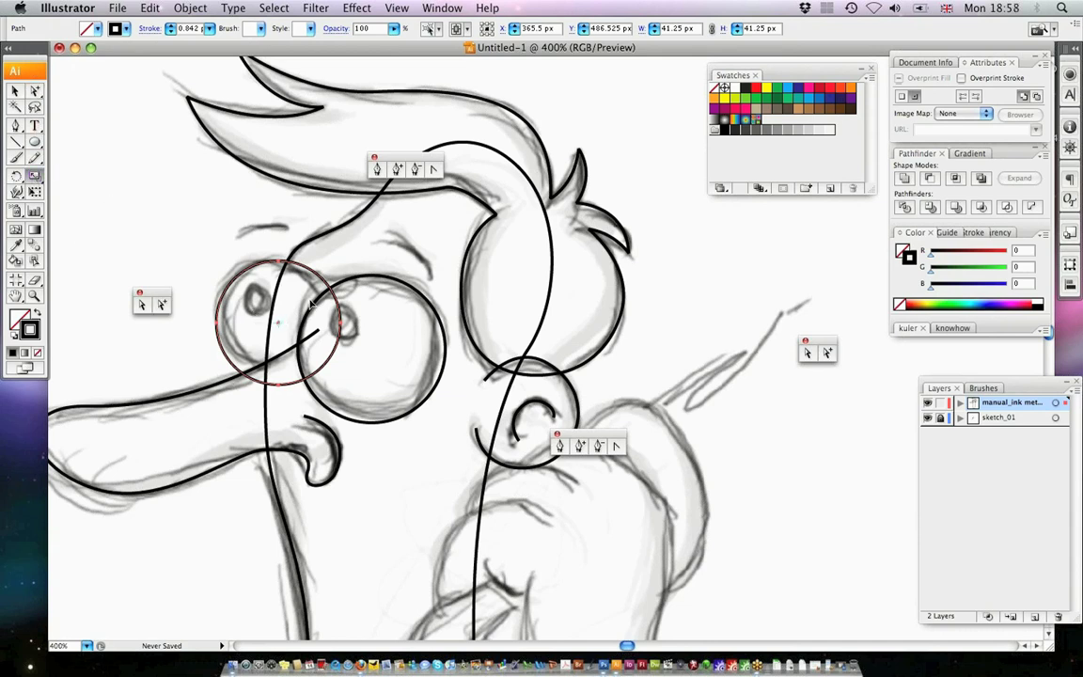
{"action": "left_click_drag", "start_coordinate": [279, 281], "coordinate": [306, 294]}
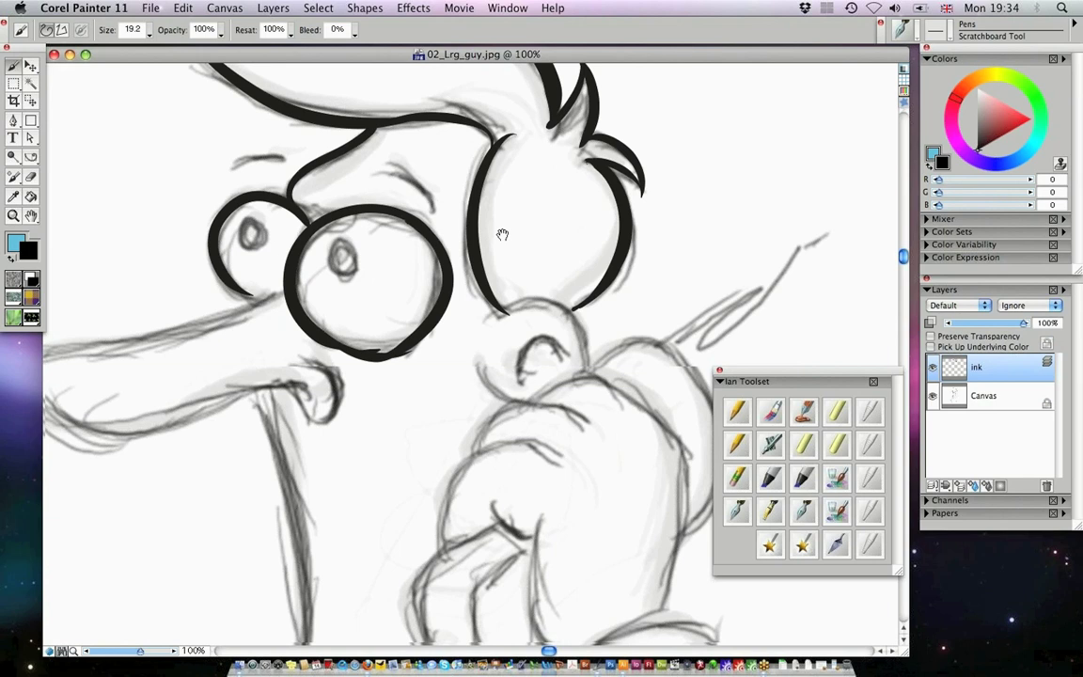
In Corel Painter, ink the nose's upper contour and rounded tip on the ink layer with the Scratchboard Tool, undoing and redrawing poor strokes.
{"action": "left_click_drag", "start_coordinate": [503, 234], "coordinate": [698, 184]}
{"action": "key", "text": "super+z"}
{"action": "mouse_move", "coordinate": [480, 242]}
{"action": "left_mouse_down"}
{"action": "mouse_move", "coordinate": [316, 297]}
{"action": "mouse_move", "coordinate": [352, 272]}
{"action": "mouse_move", "coordinate": [275, 287]}
{"action": "mouse_move", "coordinate": [357, 279]}
{"action": "mouse_move", "coordinate": [290, 292]}
{"action": "left_mouse_up"}
{"action": "key", "text": "super+z"}
{"action": "key", "text": "super+z"}
{"action": "left_click_drag", "start_coordinate": [481, 235], "coordinate": [264, 292]}
{"action": "key", "text": "super+z"}
{"action": "mouse_move", "coordinate": [479, 235]}
{"action": "left_mouse_down"}
{"action": "mouse_move", "coordinate": [247, 305]}
{"action": "mouse_move", "coordinate": [275, 286]}
{"action": "mouse_move", "coordinate": [216, 314]}
{"action": "mouse_move", "coordinate": [225, 358]}
{"action": "left_mouse_up"}
{"action": "key", "text": "super+z"}
{"action": "key", "text": "super+z"}
{"action": "key", "text": "super+z"}
{"action": "mouse_move", "coordinate": [273, 289]}
{"action": "left_mouse_down"}
{"action": "mouse_move", "coordinate": [212, 306]}
{"action": "mouse_move", "coordinate": [269, 374]}
{"action": "left_mouse_up"}
{"action": "key", "text": "super+z"}
{"action": "mouse_move", "coordinate": [256, 275]}
{"action": "left_mouse_down"}
{"action": "mouse_move", "coordinate": [202, 304]}
{"action": "mouse_move", "coordinate": [241, 363]}
{"action": "left_mouse_up"}
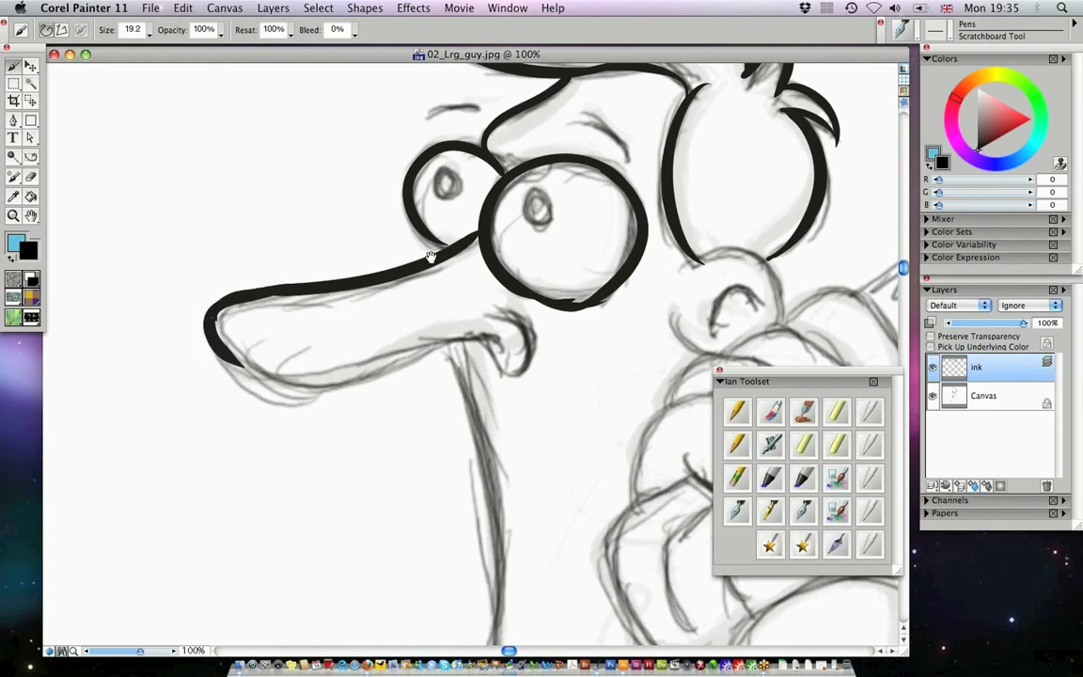
Ink the underside of the nose and the curved nostril, undoing and redrawing the strokes that miss the sketch.
{"action": "left_click_drag", "start_coordinate": [430, 257], "coordinate": [418, 206]}
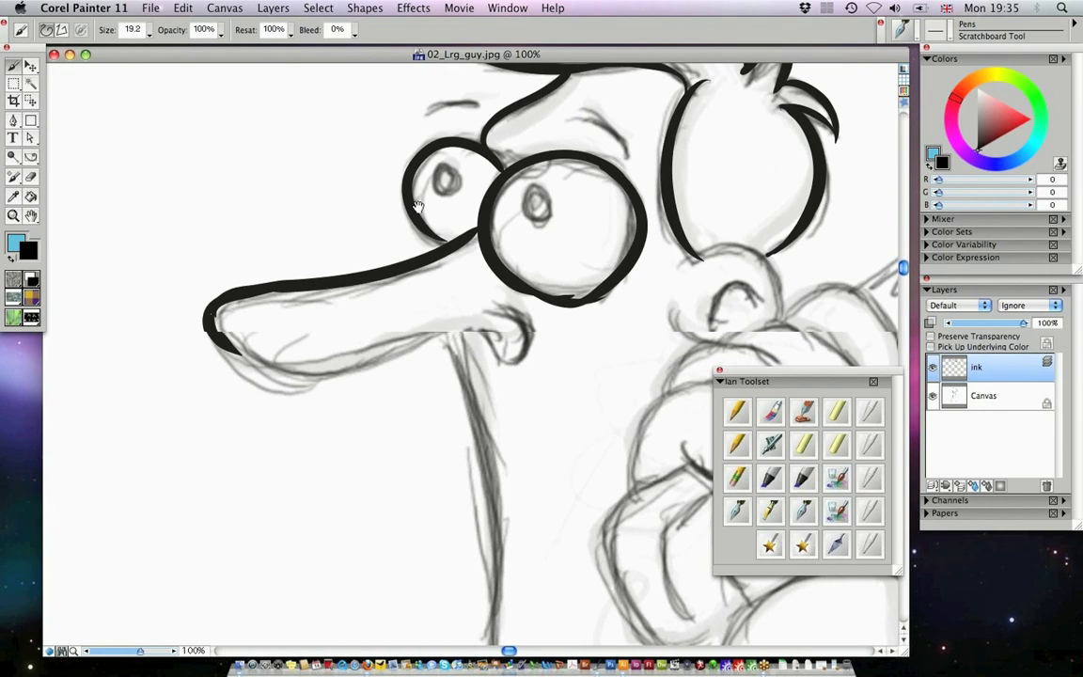
{"action": "left_click_drag", "start_coordinate": [417, 206], "coordinate": [370, 172]}
{"action": "mouse_move", "coordinate": [176, 273]}
{"action": "left_mouse_down"}
{"action": "mouse_move", "coordinate": [348, 277]}
{"action": "mouse_move", "coordinate": [420, 252]}
{"action": "left_mouse_up"}
{"action": "key", "text": "super+z"}
{"action": "left_click_drag", "start_coordinate": [349, 280], "coordinate": [412, 257]}
{"action": "mouse_move", "coordinate": [327, 293]}
{"action": "left_mouse_down"}
{"action": "mouse_move", "coordinate": [417, 260]}
{"action": "mouse_move", "coordinate": [427, 285]}
{"action": "left_mouse_up"}
{"action": "key", "text": "super+z"}
{"action": "left_click_drag", "start_coordinate": [407, 223], "coordinate": [446, 292]}
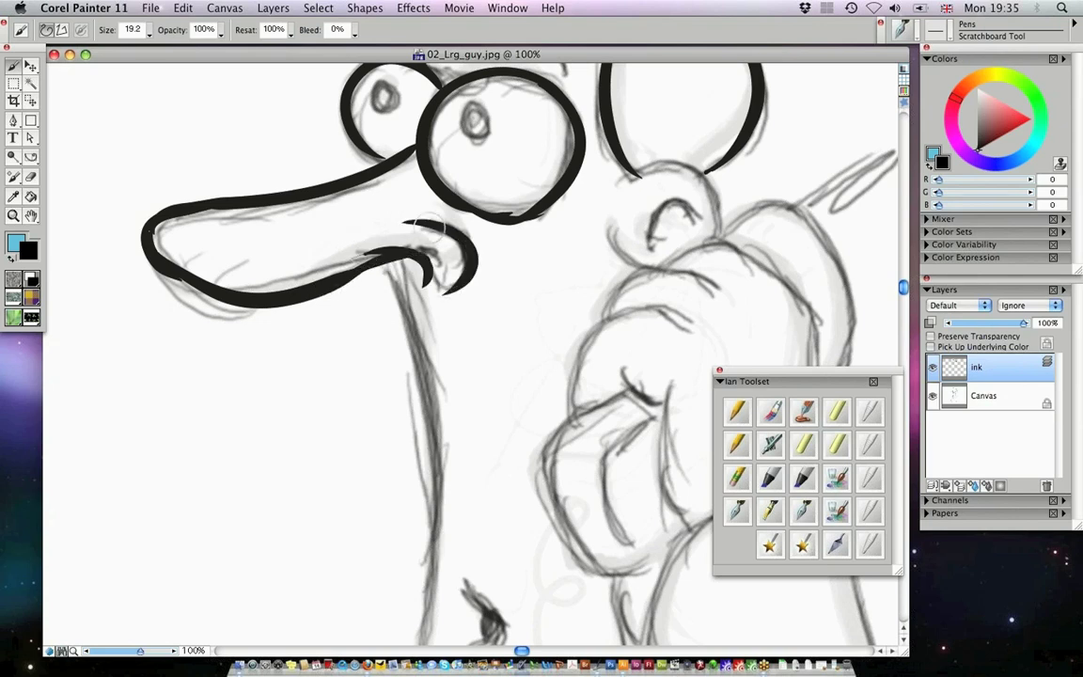
Ink the ear's outline and its curved inner line over the sketch.
{"action": "left_click_drag", "start_coordinate": [522, 241], "coordinate": [518, 239]}
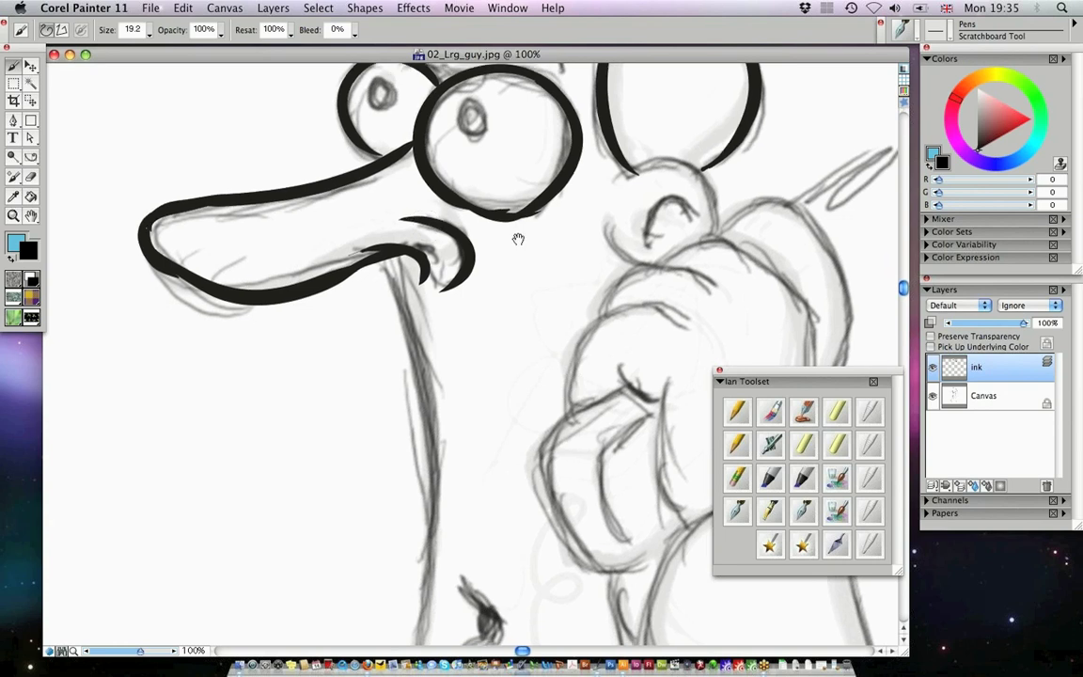
{"action": "left_click_drag", "start_coordinate": [518, 239], "coordinate": [453, 154]}
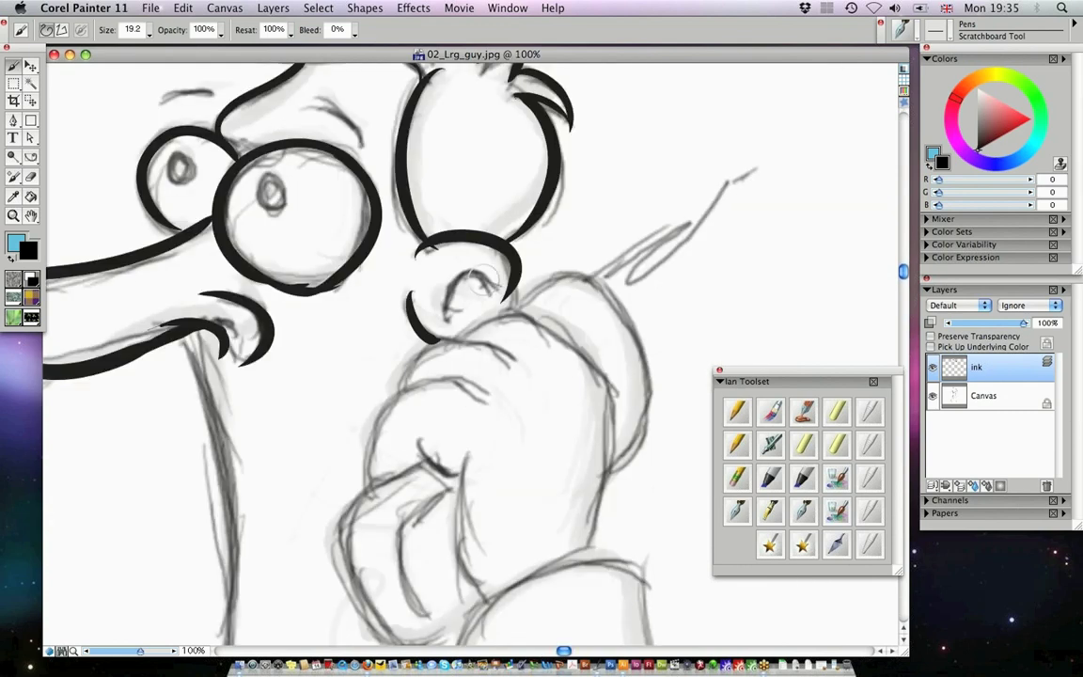
{"action": "mouse_move", "coordinate": [451, 319]}
{"action": "left_mouse_down"}
{"action": "mouse_move", "coordinate": [462, 280]}
{"action": "mouse_move", "coordinate": [496, 290]}
{"action": "left_mouse_up"}
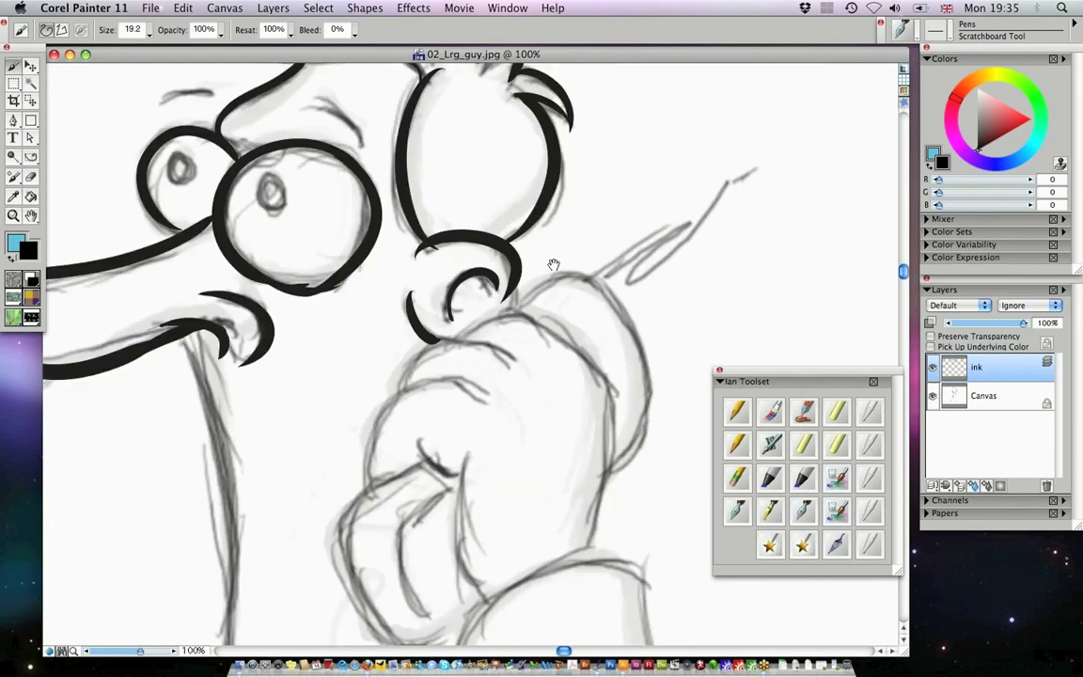
Ink the rounded outer contour of the phone behind the raised hand, from beside the ear down to the wrist.
{"action": "left_click_drag", "start_coordinate": [554, 265], "coordinate": [459, 184]}
{"action": "mouse_move", "coordinate": [445, 255]}
{"action": "left_mouse_down"}
{"action": "mouse_move", "coordinate": [559, 259]}
{"action": "mouse_move", "coordinate": [570, 305]}
{"action": "left_mouse_up"}
{"action": "mouse_move", "coordinate": [551, 254]}
{"action": "left_mouse_down"}
{"action": "mouse_move", "coordinate": [566, 367]}
{"action": "mouse_move", "coordinate": [576, 331]}
{"action": "mouse_move", "coordinate": [526, 421]}
{"action": "left_mouse_up"}
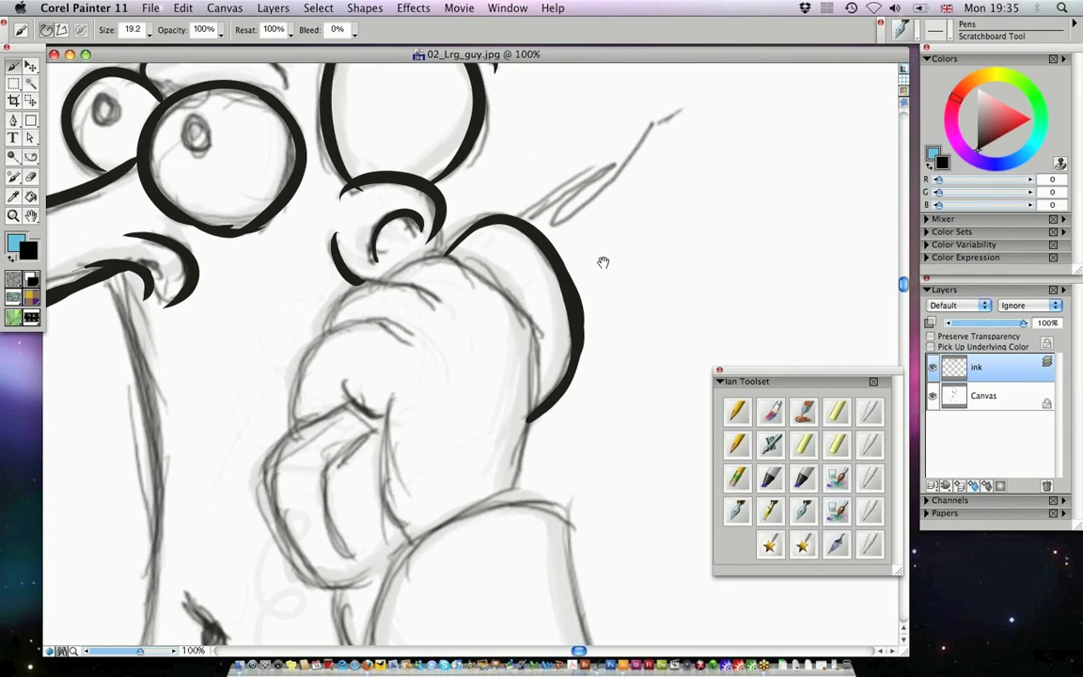
{"action": "left_click_drag", "start_coordinate": [603, 262], "coordinate": [616, 237]}
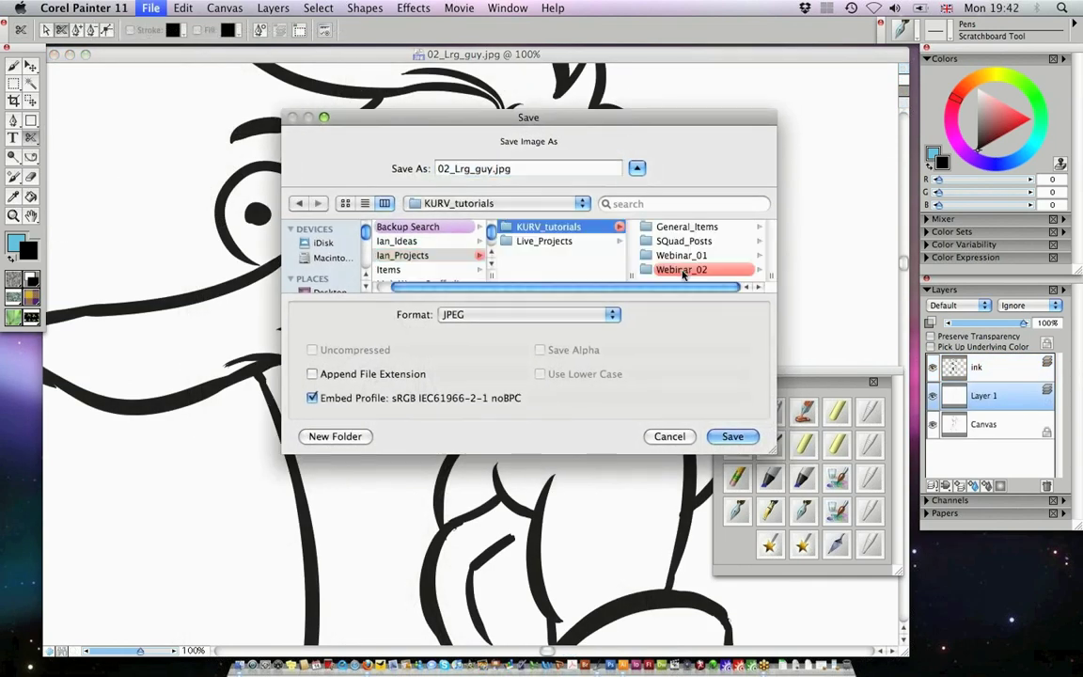
Create a folder named painter_line inside Webinar_02's W2_Cartoon_Col&Ink_p1 folder as the save location.
{"action": "left_click", "coordinate": [685, 271]}
{"action": "left_click", "coordinate": [705, 228]}
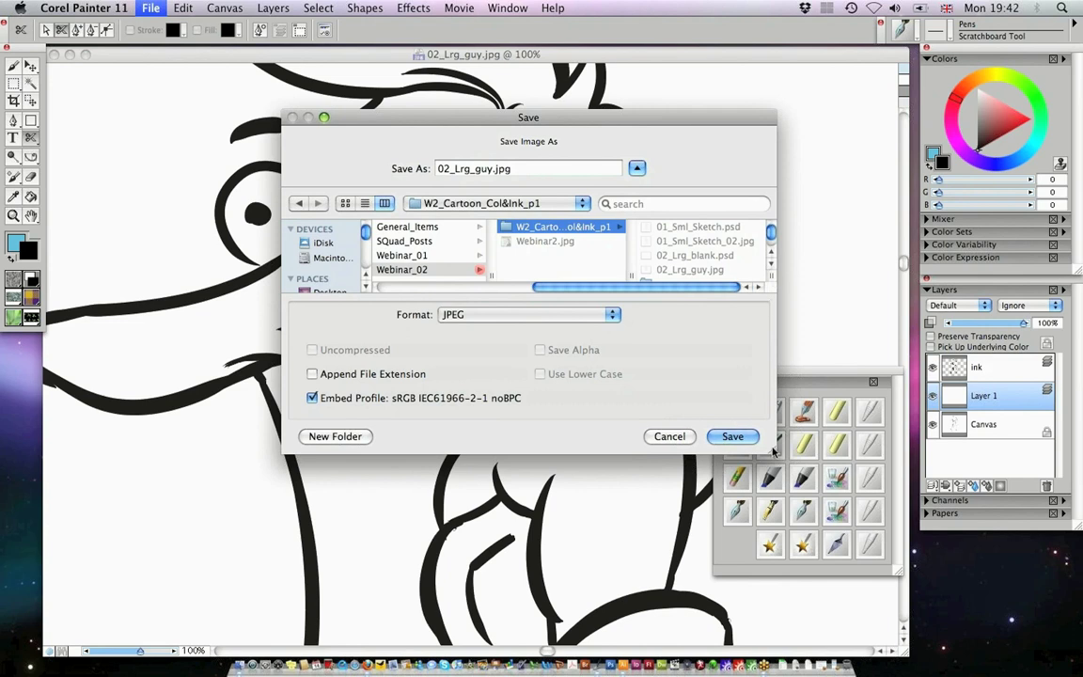
{"action": "left_click_drag", "start_coordinate": [781, 523], "coordinate": [796, 560]}
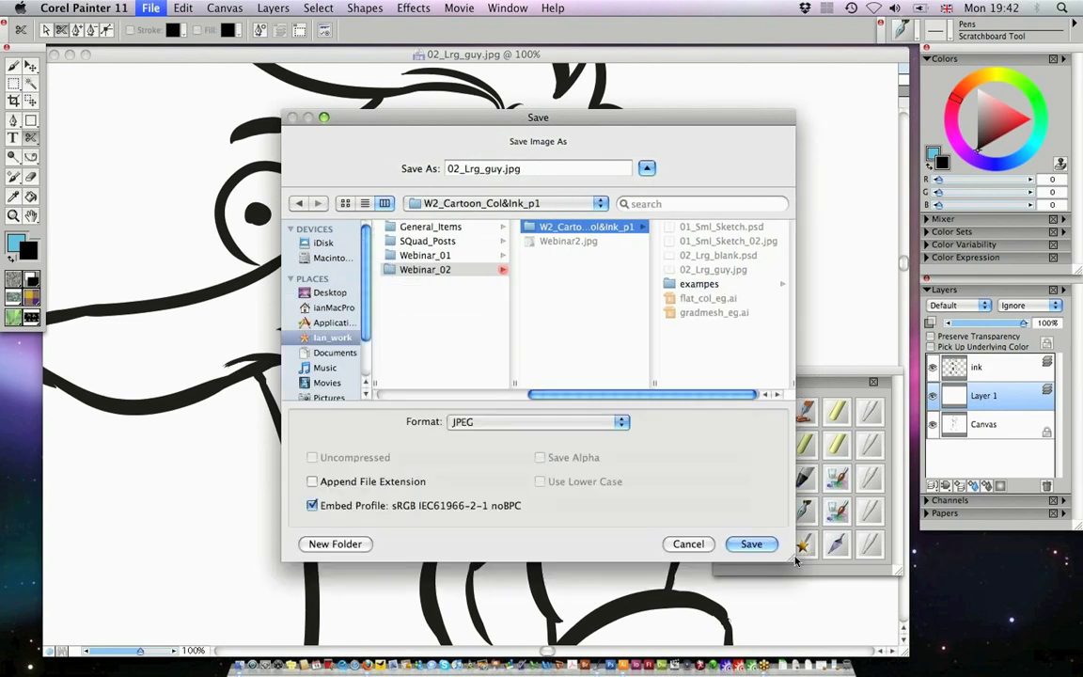
{"action": "left_click_drag", "start_coordinate": [538, 118], "coordinate": [422, 77]}
{"action": "key", "text": "super+shift+n"}
{"action": "type", "text": "painter_line"}
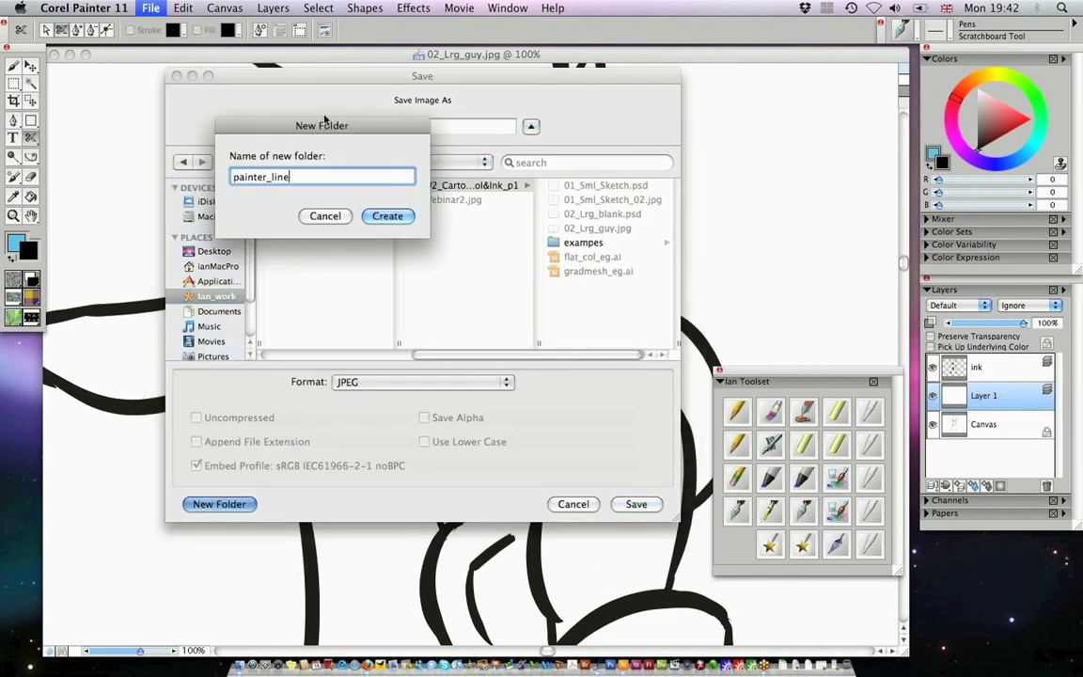
{"action": "left_click", "coordinate": [388, 216]}
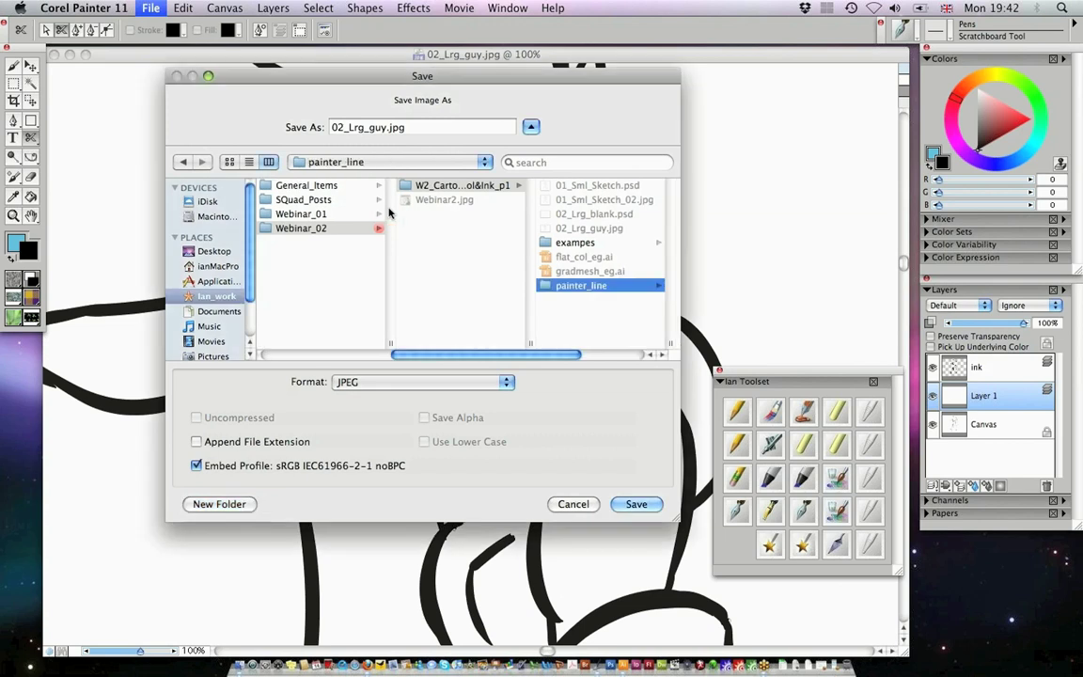
Save the inked drawing as paint_lineart.jpg in JPEG format with Excellent quality, accepting that the layers are merged.
{"action": "left_click", "coordinate": [357, 129]}
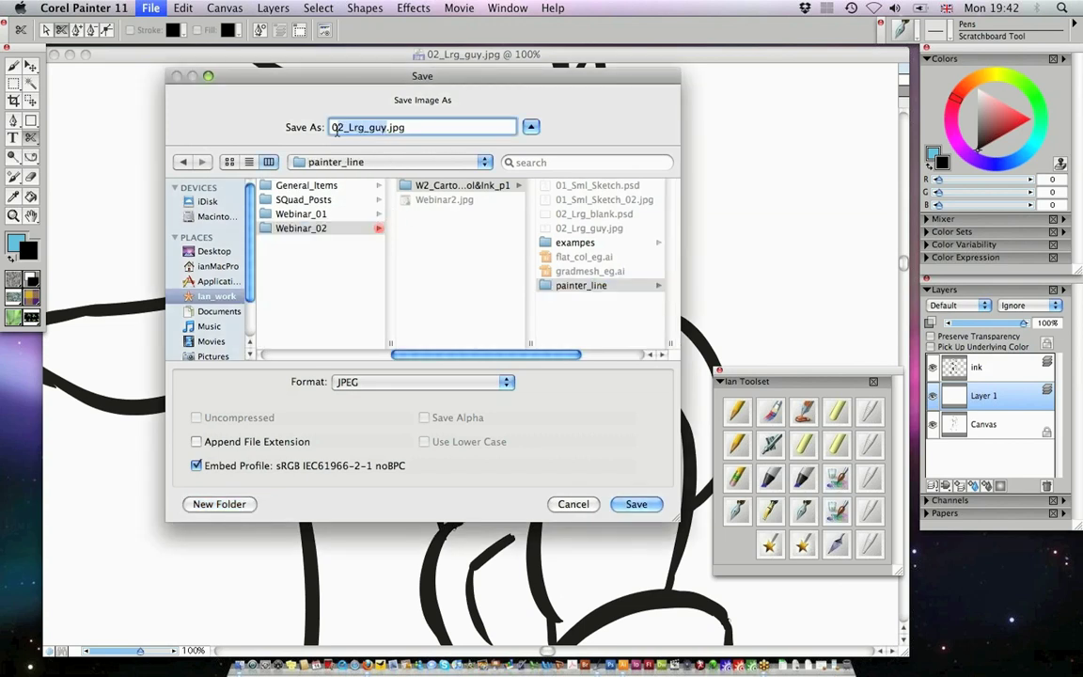
{"action": "type", "text": "paint"}
{"action": "type", "text": "_lineart"}
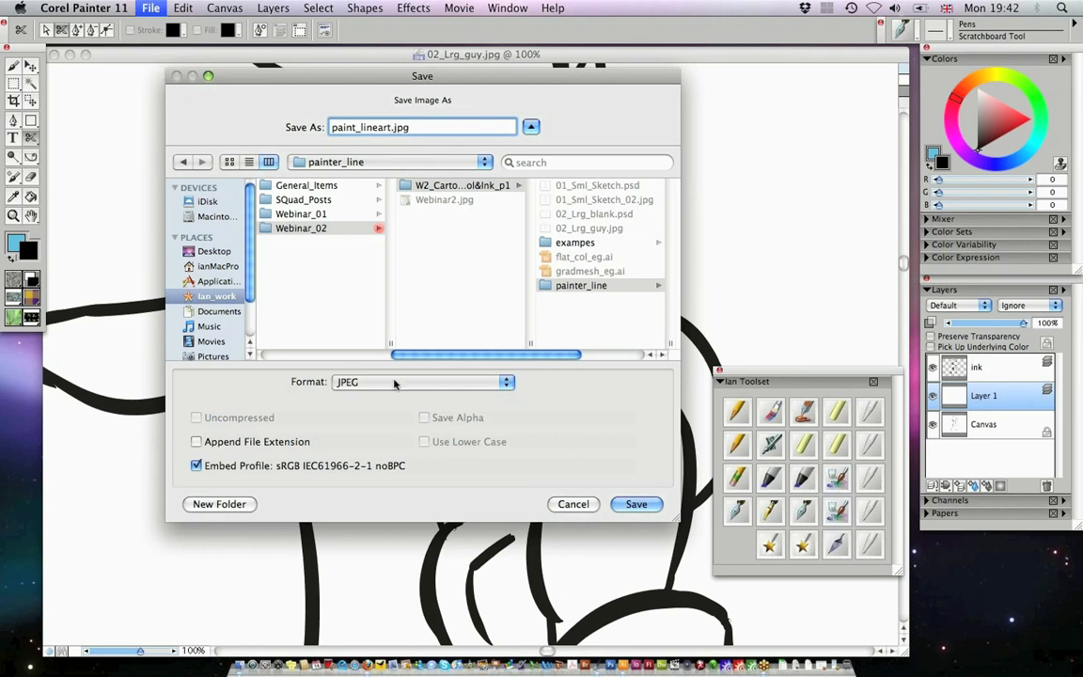
{"action": "left_click", "coordinate": [636, 507]}
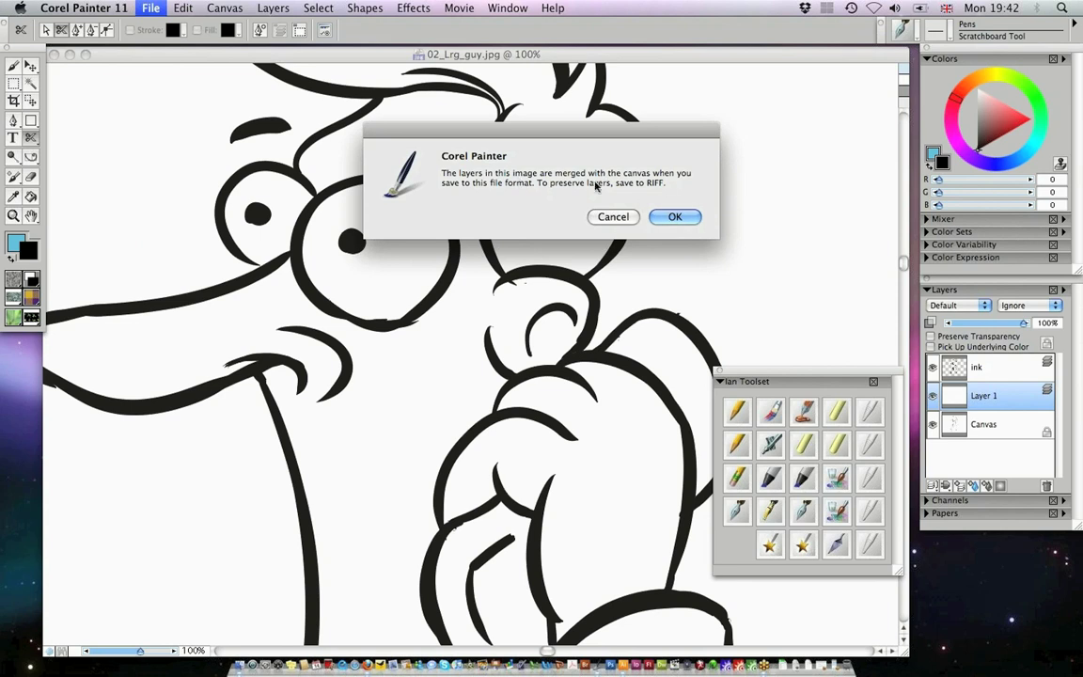
{"action": "left_click", "coordinate": [673, 217]}
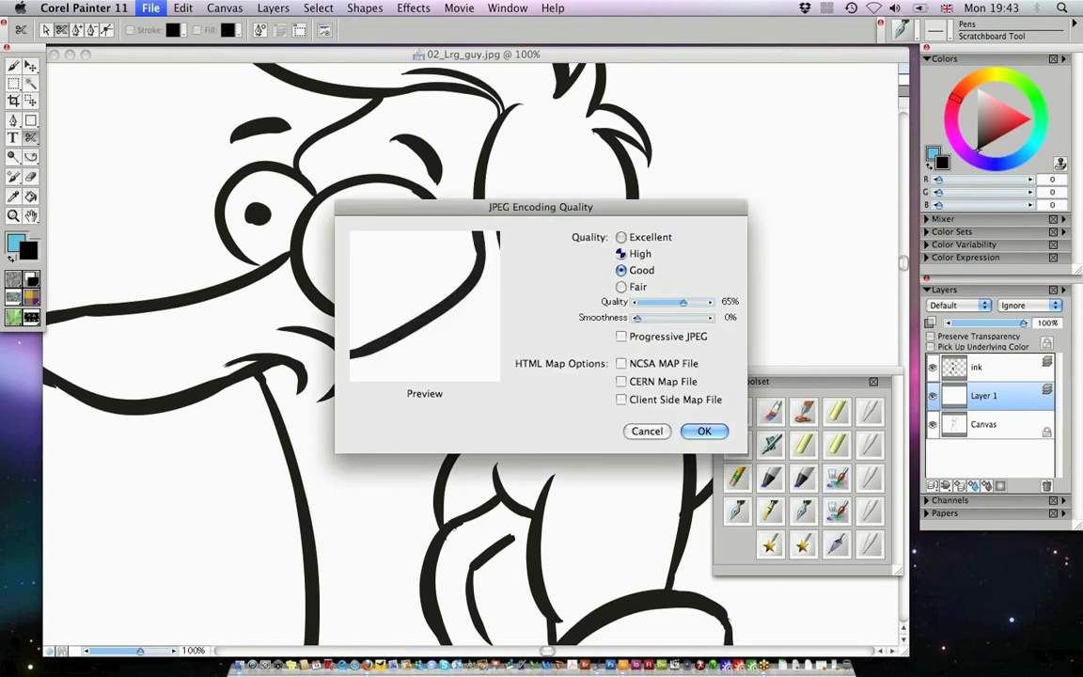
{"action": "left_click", "coordinate": [621, 237]}
{"action": "left_click", "coordinate": [704, 432]}
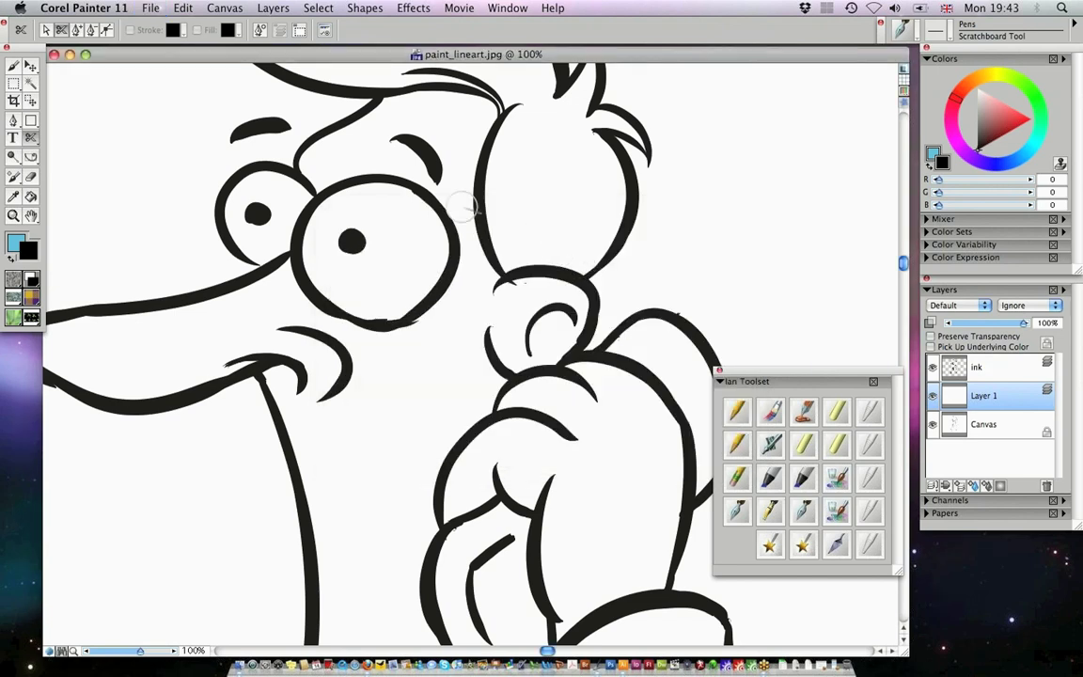
Quit Corel Painter.
{"action": "left_click", "coordinate": [95, 9]}
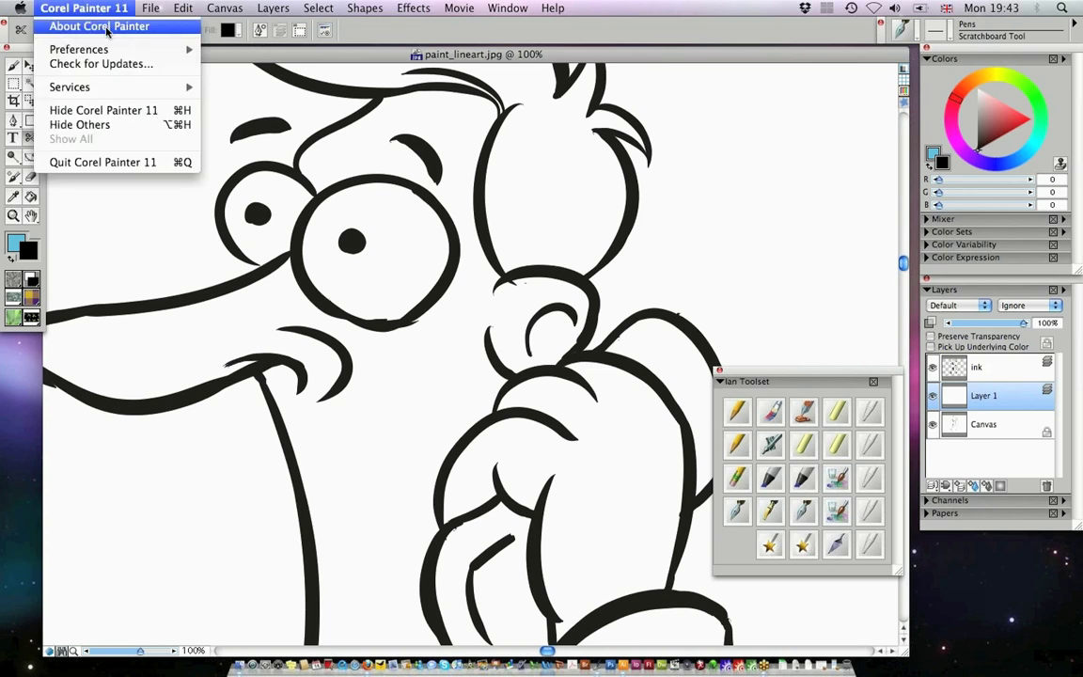
{"action": "left_click", "coordinate": [131, 182]}
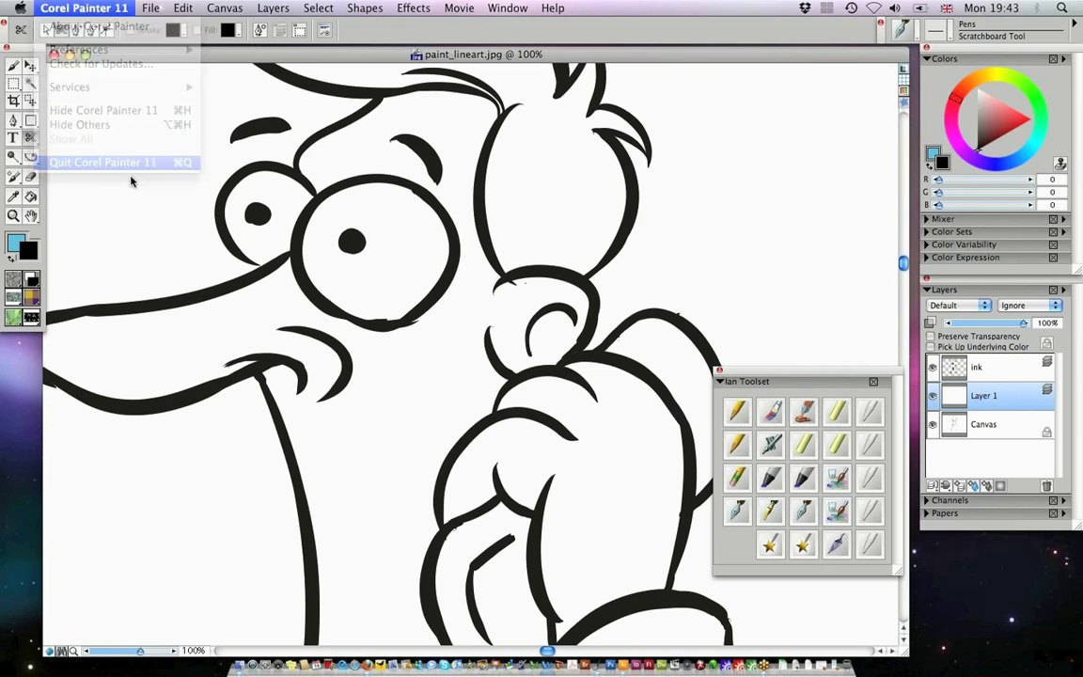
{"action": "key", "text": "super+q"}
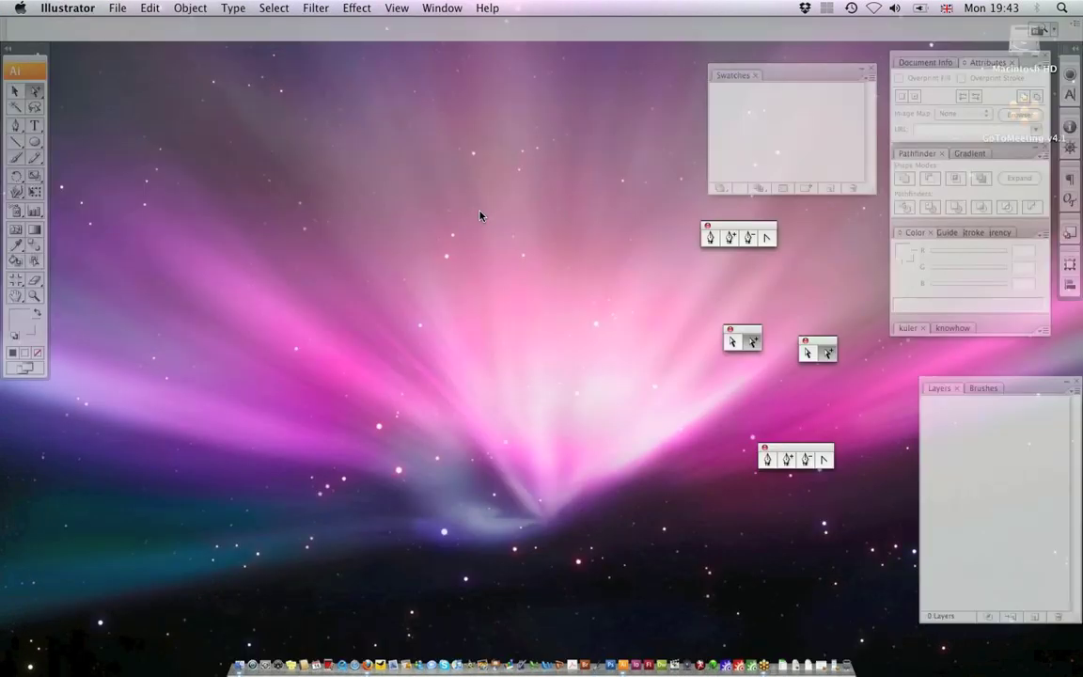
Start opening an existing file in Illustrator.
{"action": "left_click", "coordinate": [122, 8]}
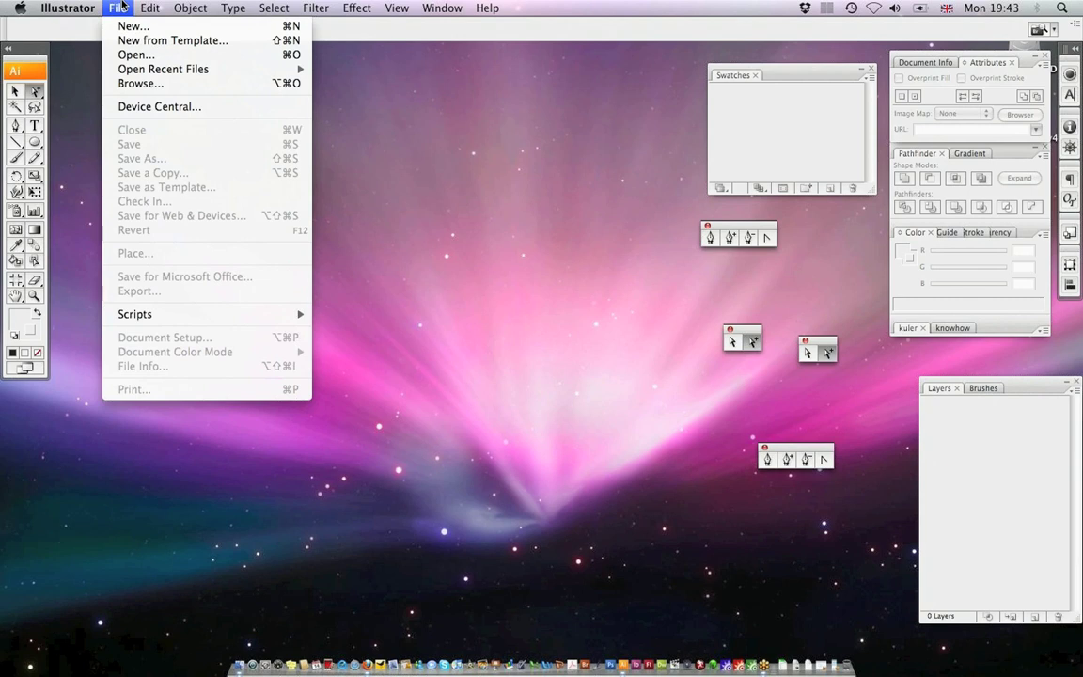
{"action": "left_click", "coordinate": [131, 58]}
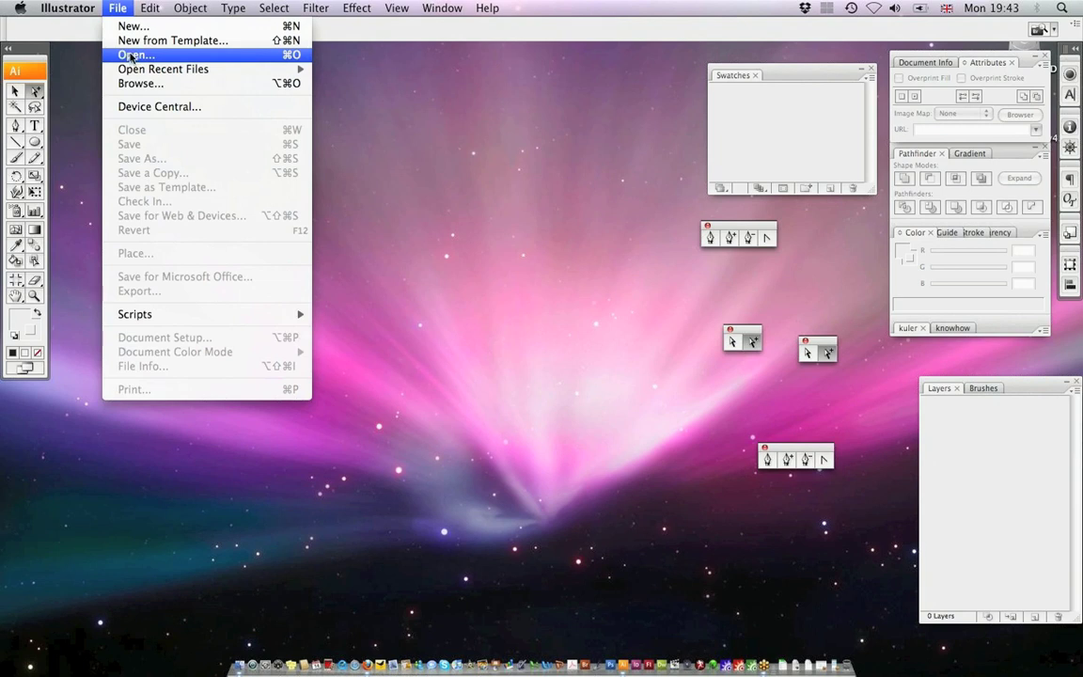